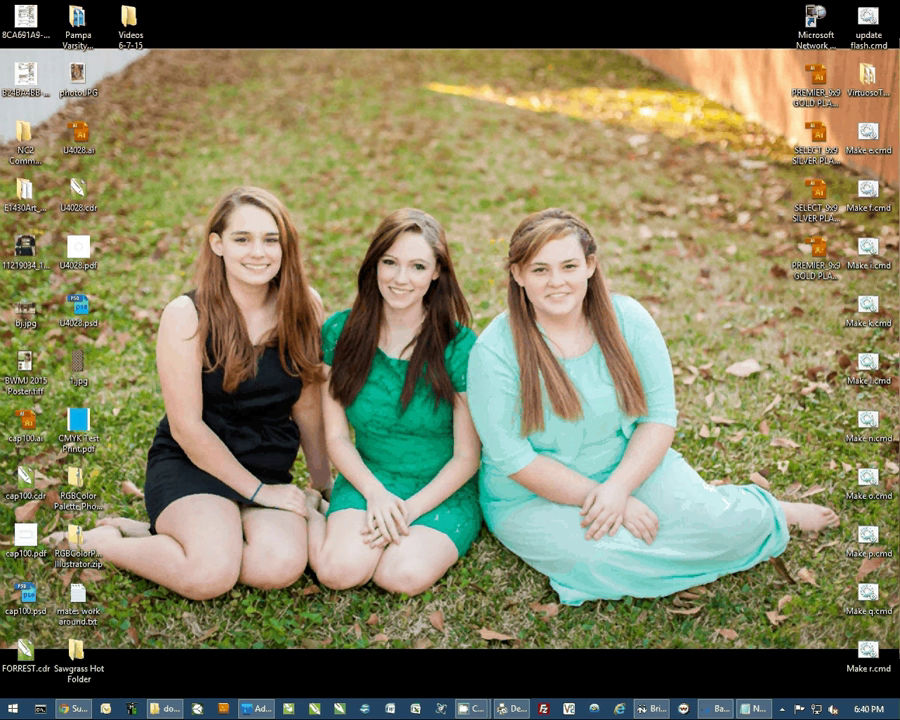
# Log in to Condé PartnerNet with the browser's saved credentials.
pyautogui.press('super+d')
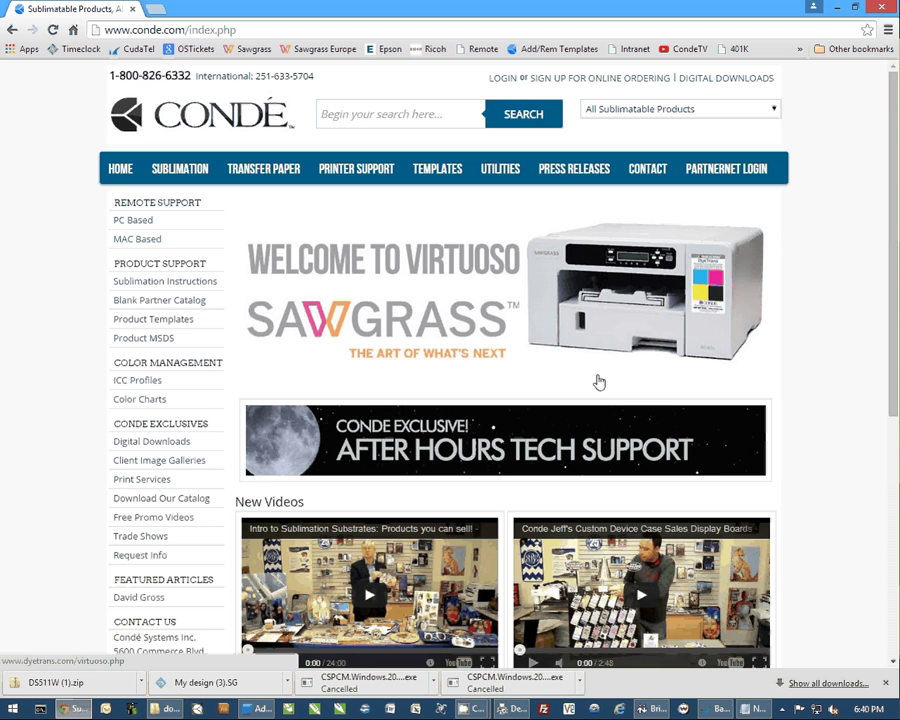
pyautogui.click(722, 172)
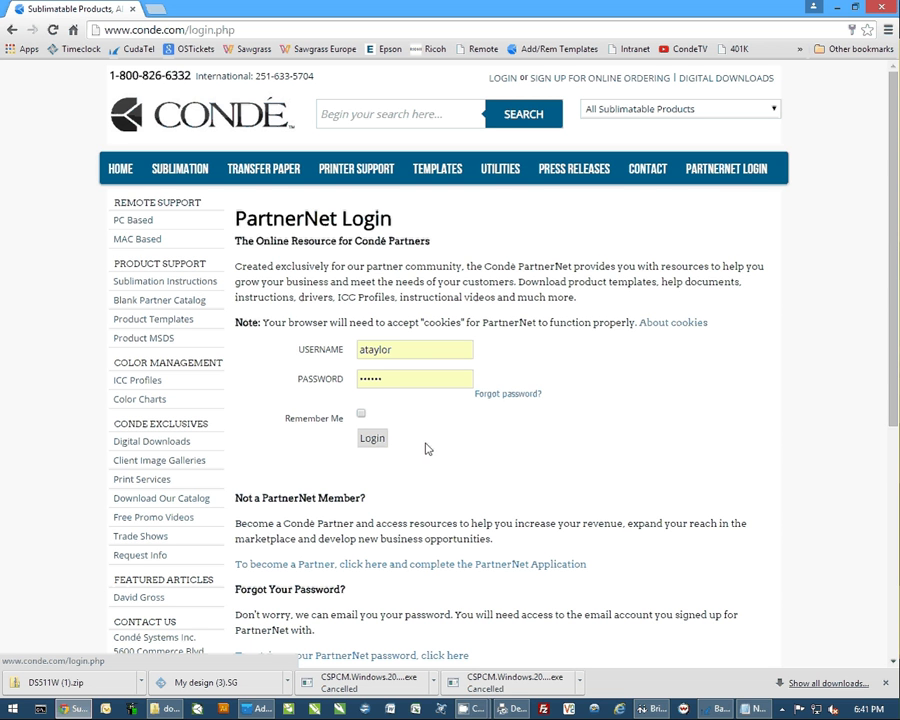
pyautogui.click(374, 443)
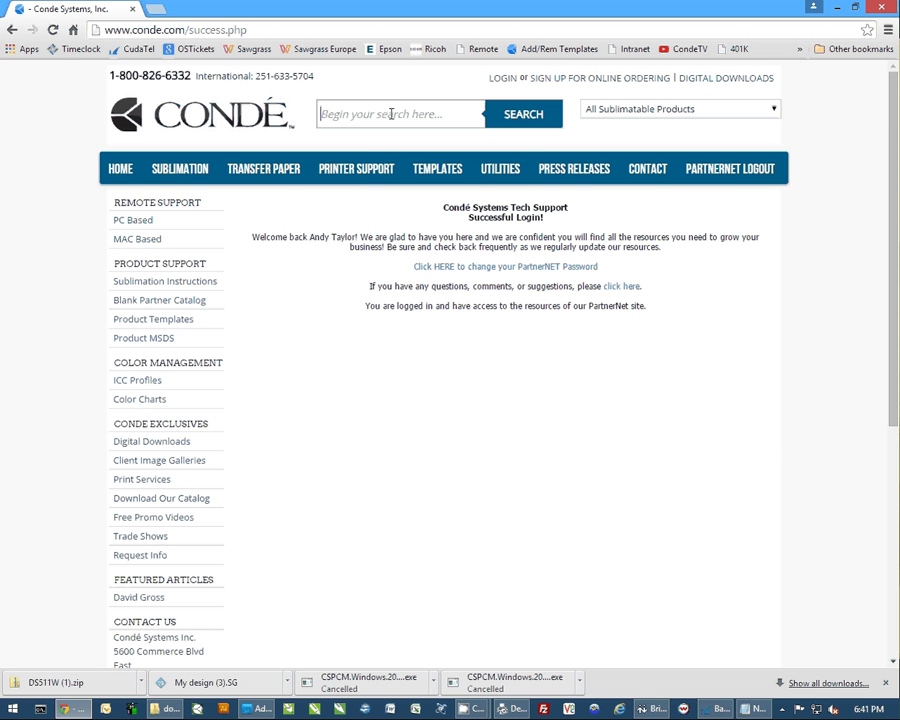
# Search the Condé templates for 'license plate' and download the DS511W template zip.
pyautogui.click(414, 115)
pyautogui.click(437, 172)
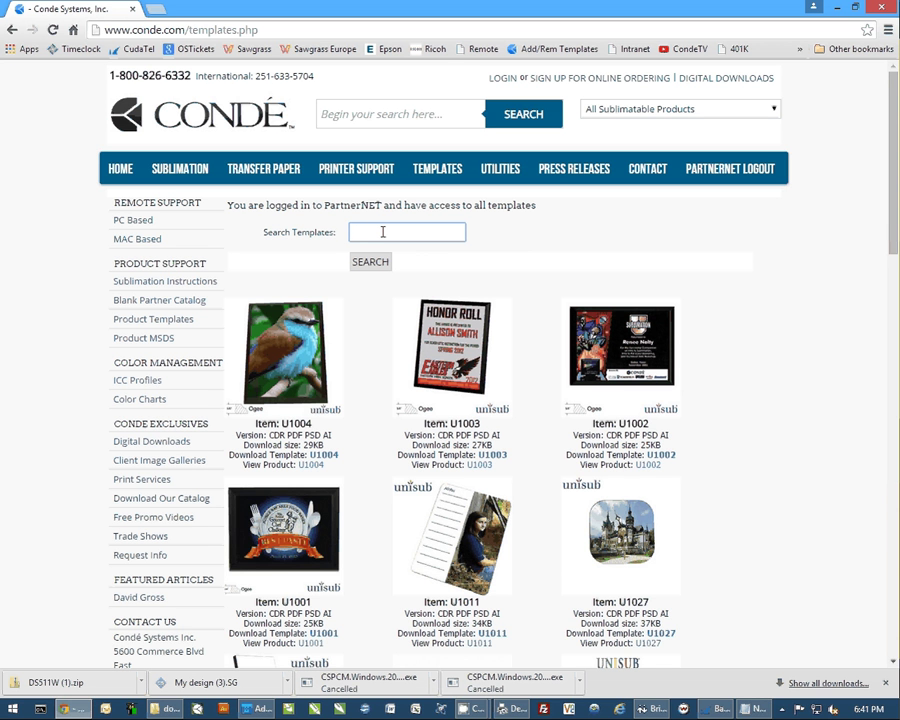
pyautogui.write('lic')
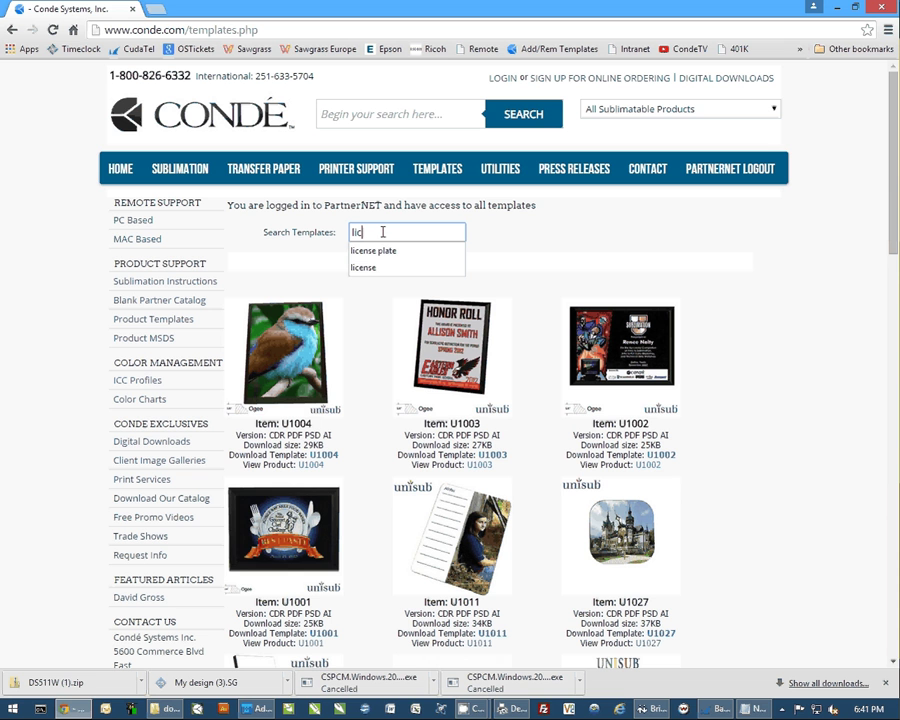
pyautogui.write('ense plate')
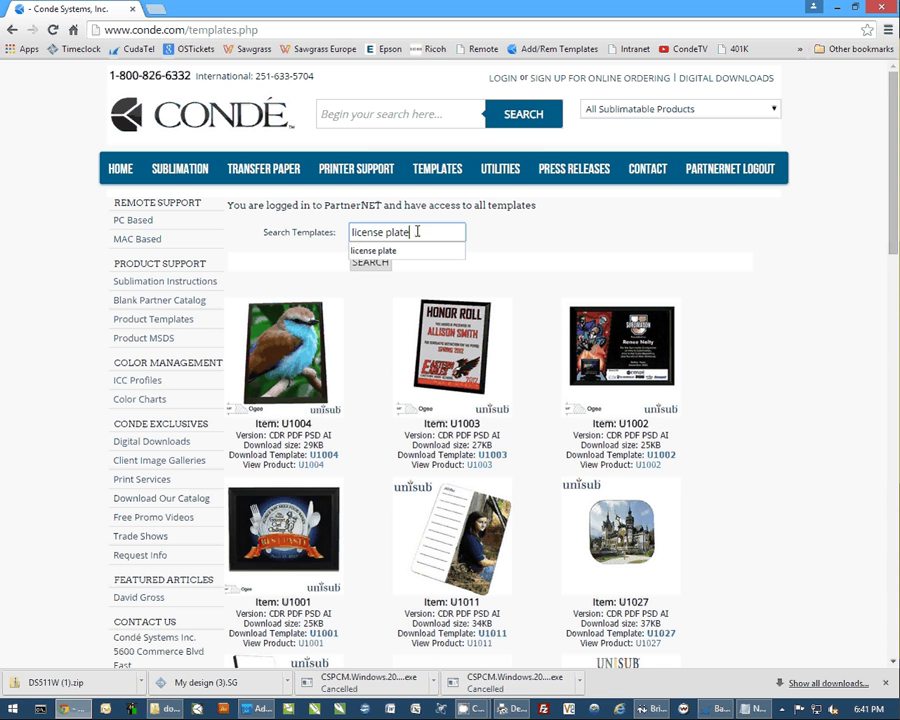
pyautogui.click(372, 262)
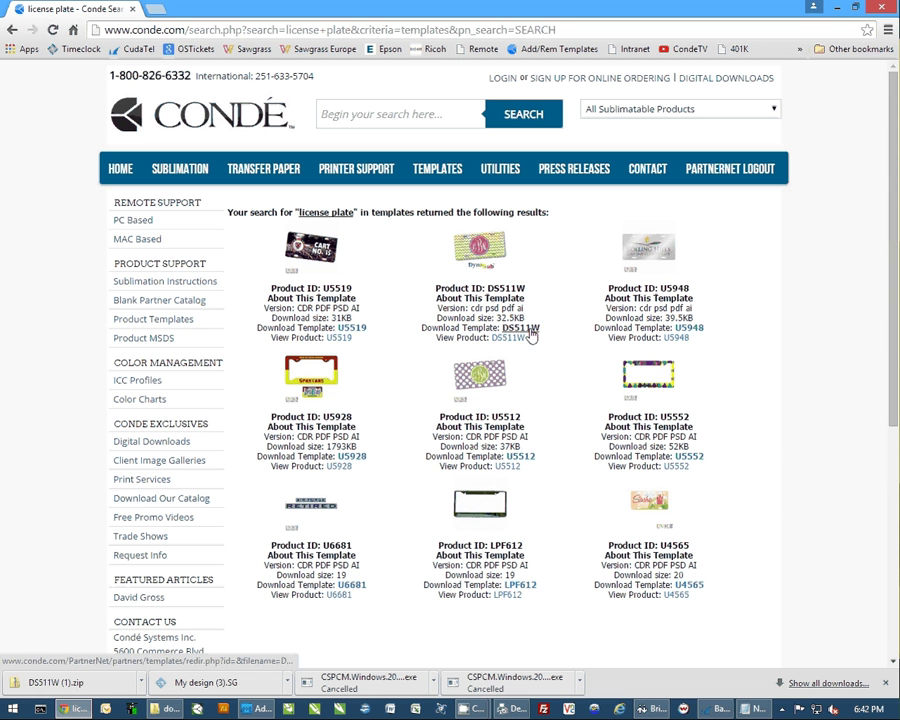
pyautogui.click(533, 333)
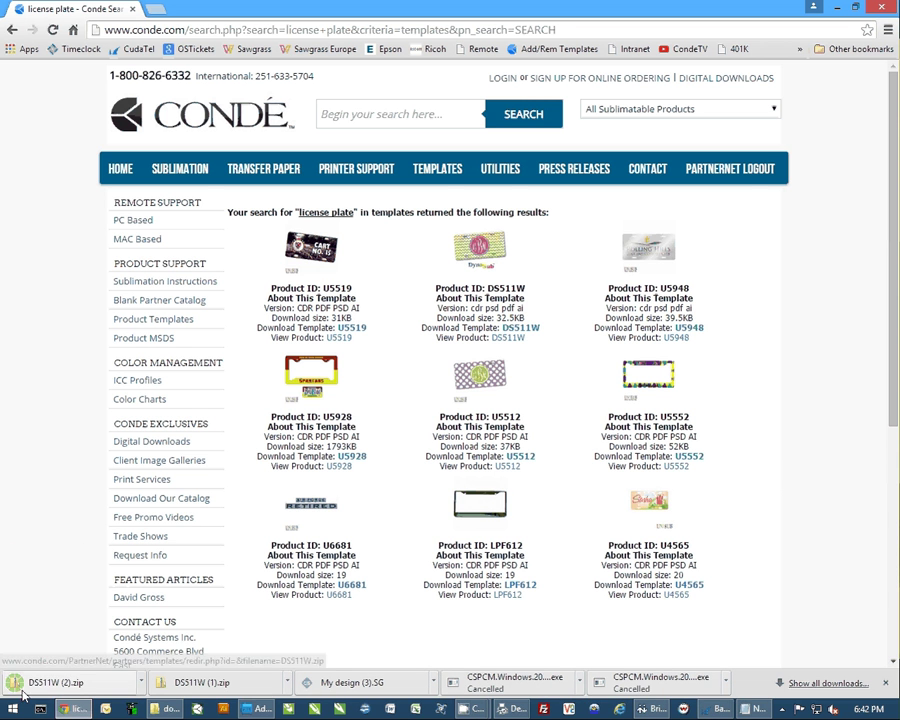
# Open DS511W.psd from the downloaded DS511W (2).zip in Photoshop Elements.
pyautogui.click(56, 684)
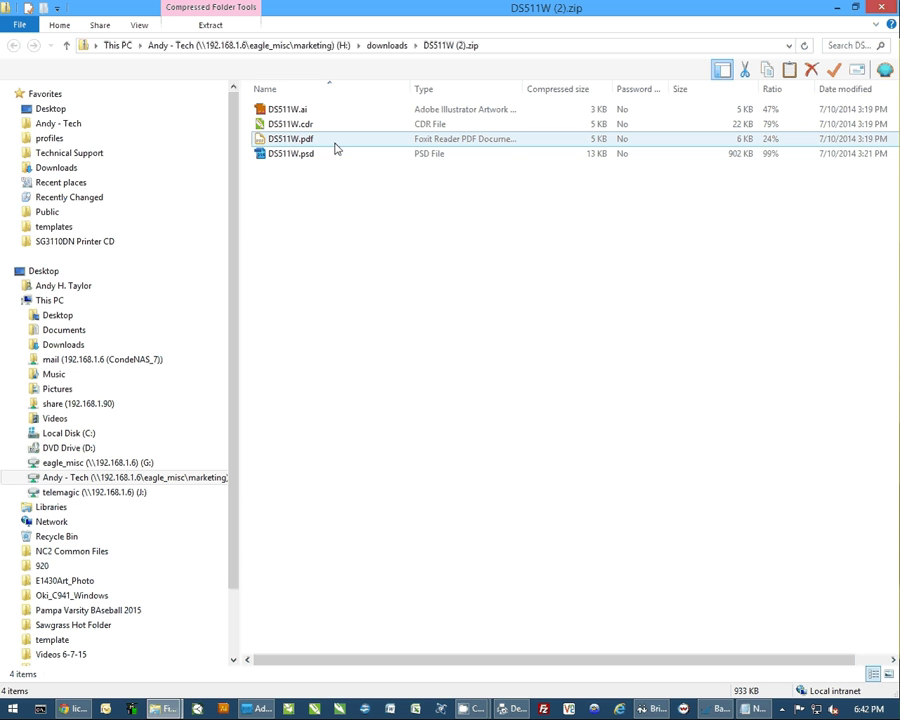
pyautogui.click(272, 157)
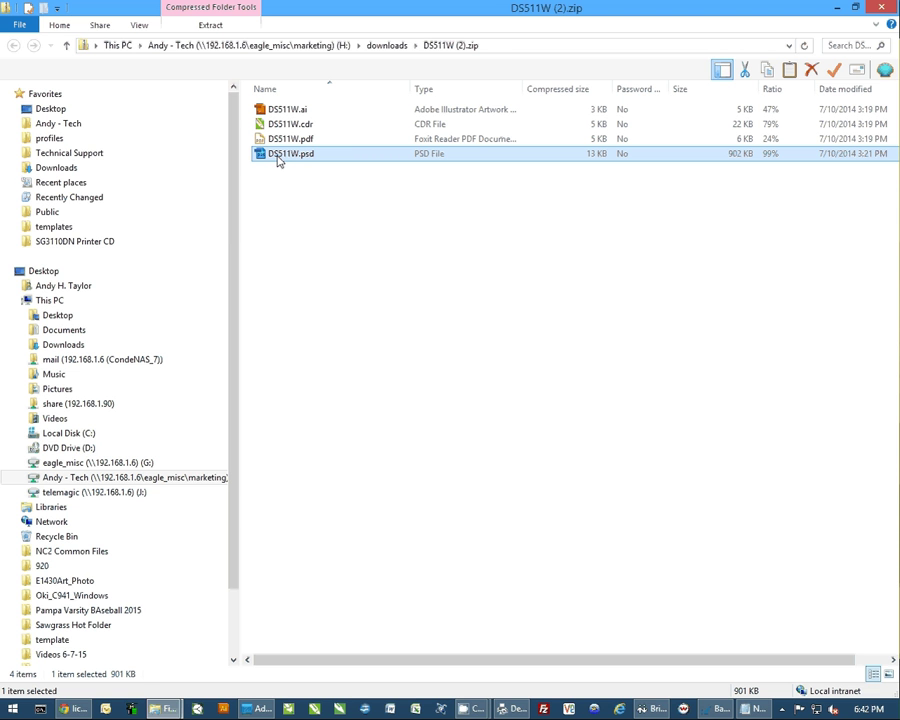
pyautogui.doubleClick(279, 157)
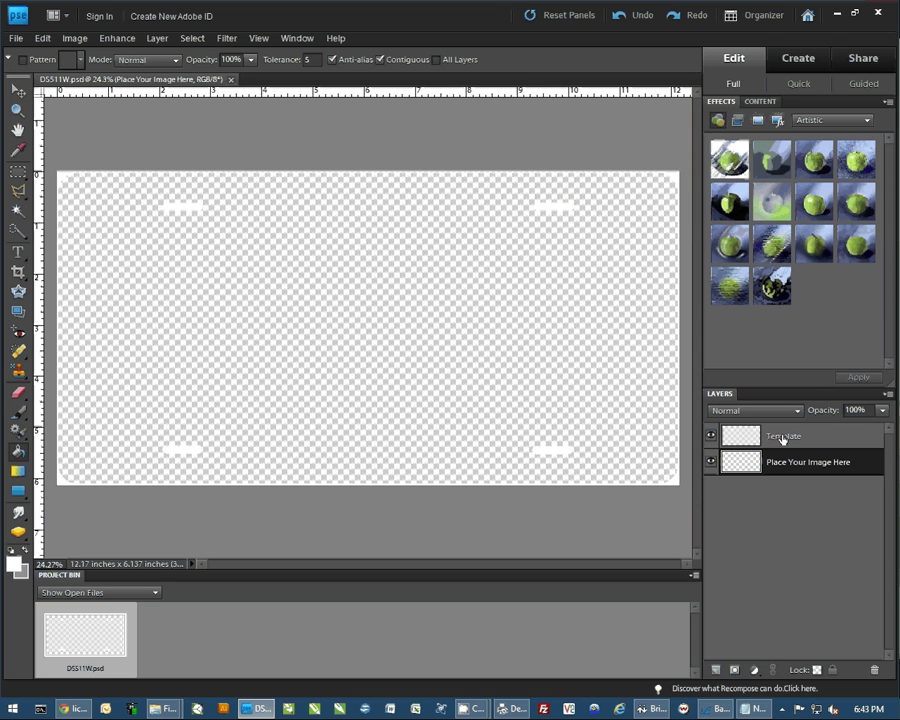
pyautogui.click(710, 463)
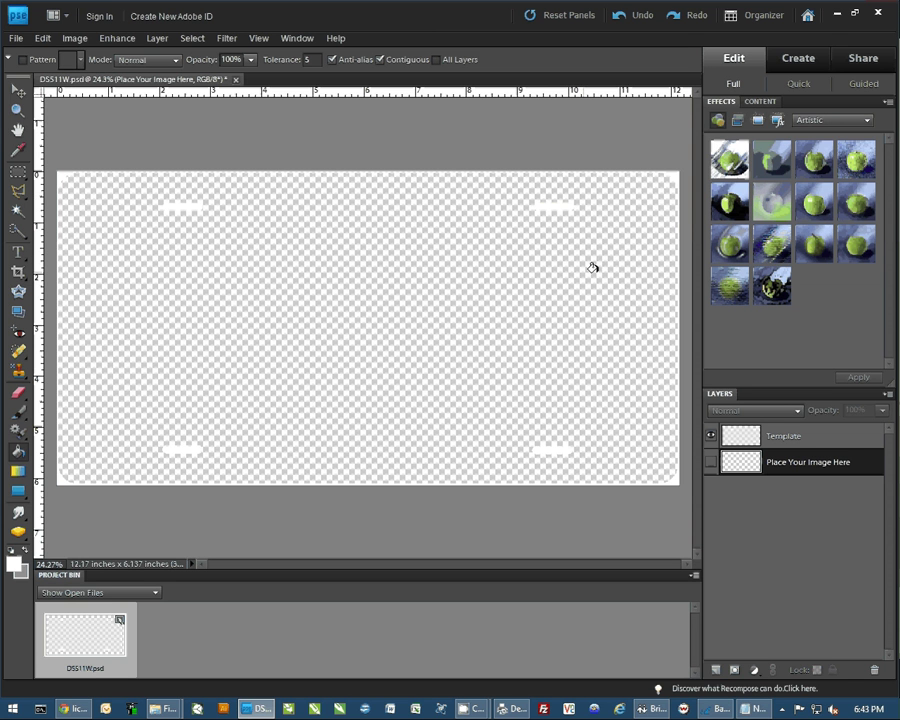
pyautogui.click(710, 467)
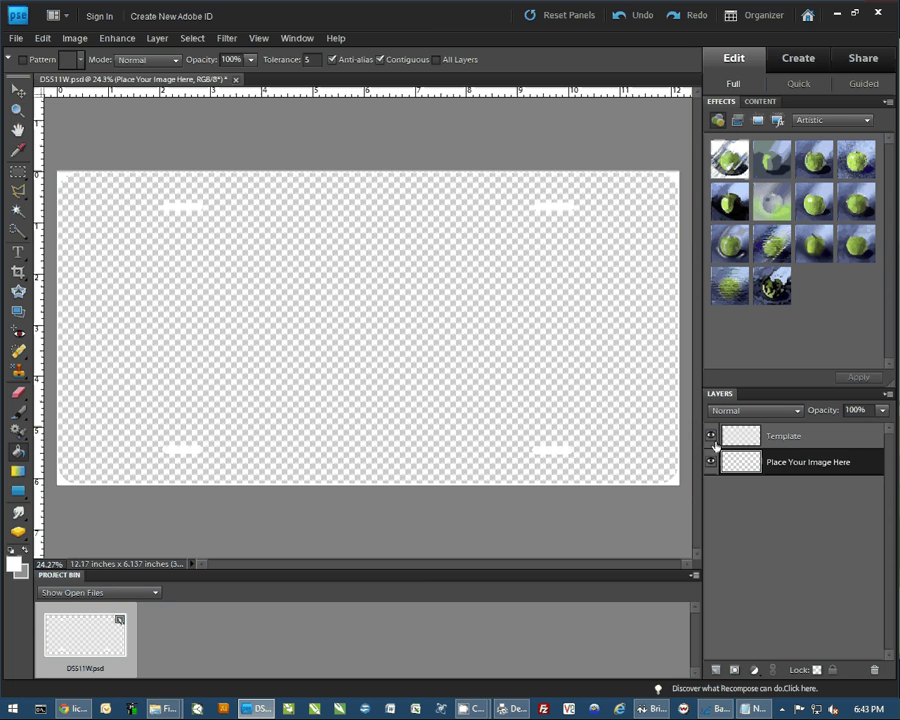
pyautogui.click(710, 436)
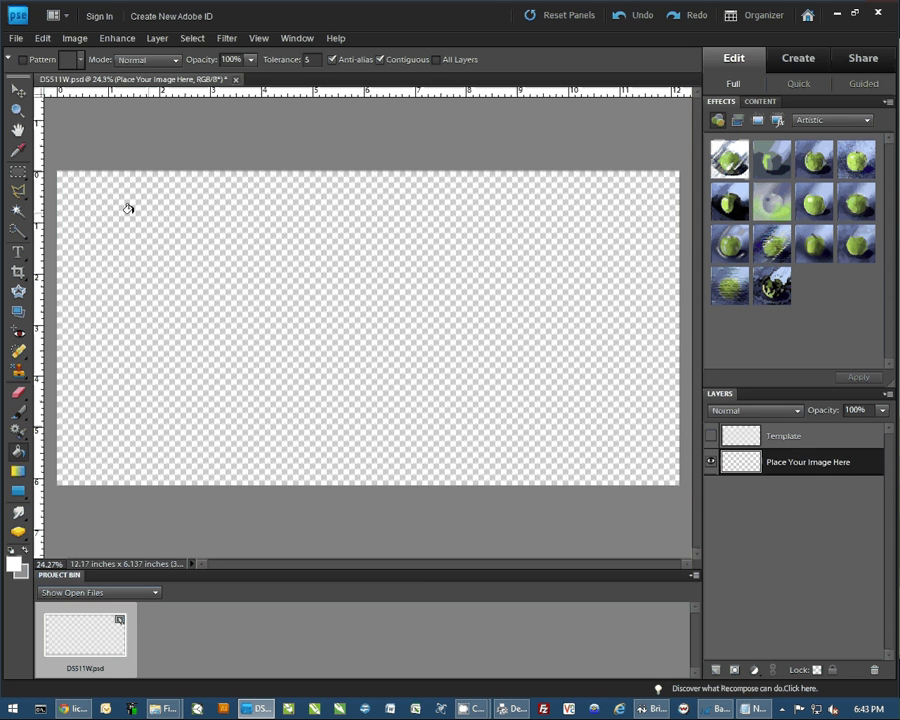
pyautogui.click(710, 436)
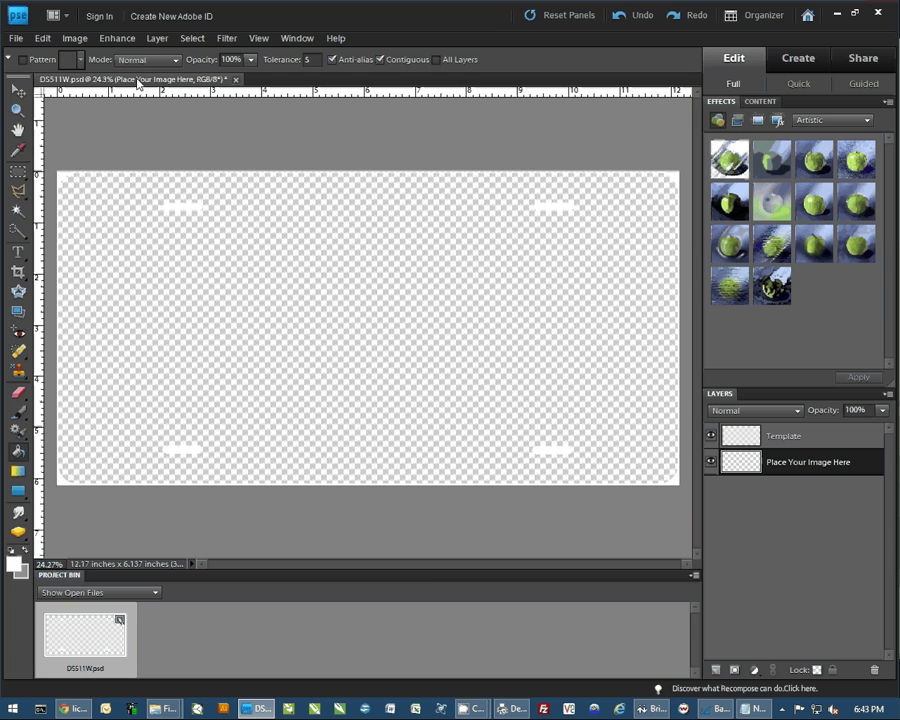
# Place the Desktop image 1.jpg into the DS511W template as a new layer.
pyautogui.click(17, 40)
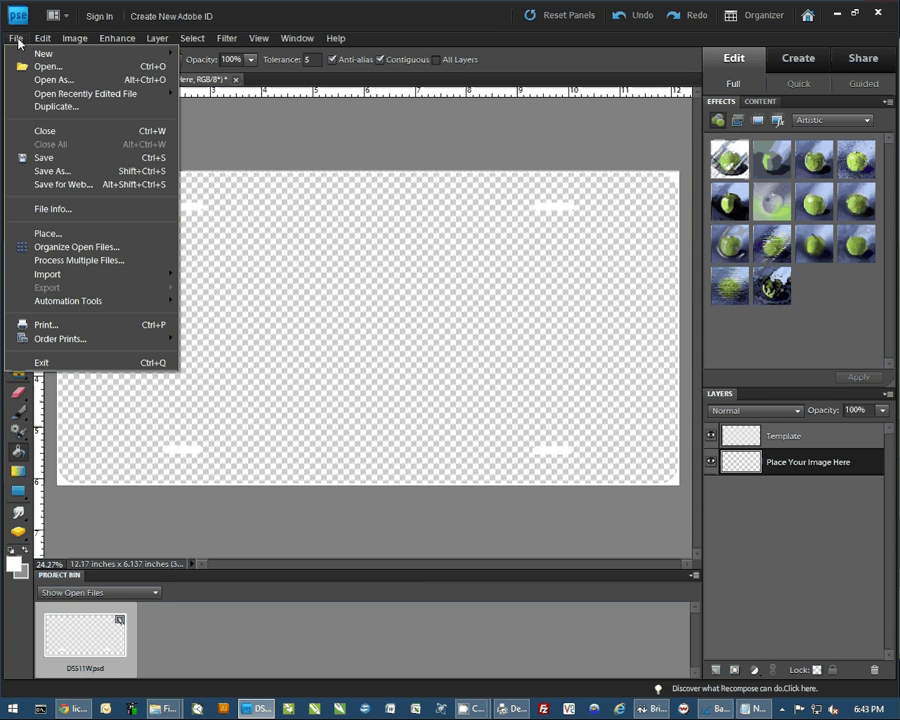
pyautogui.click(61, 236)
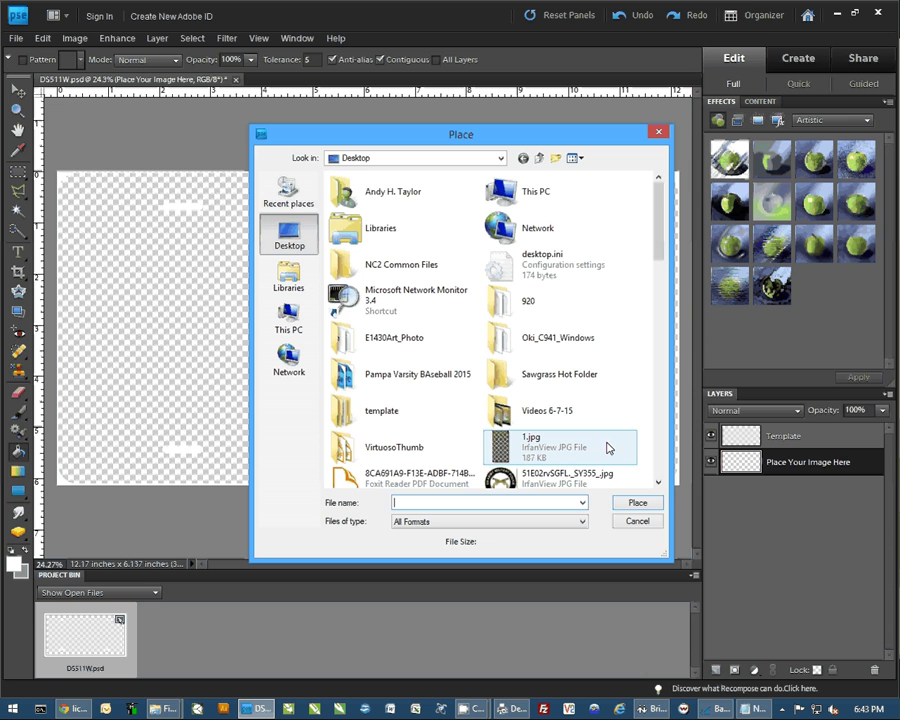
pyautogui.click(530, 452)
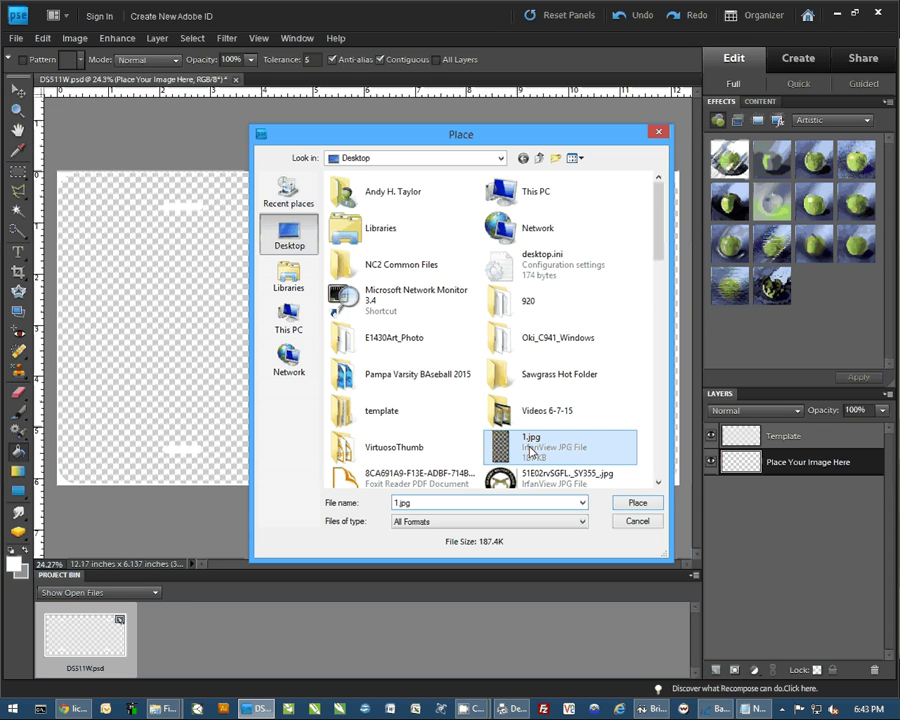
pyautogui.click(646, 508)
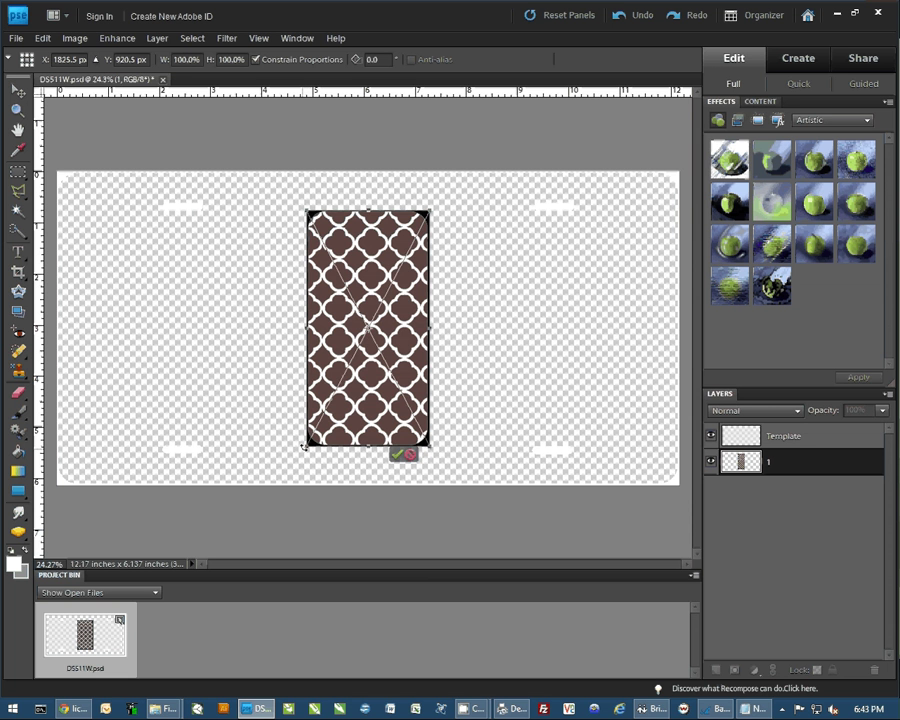
# Rotate the quatrefoil layer about 90° and scale it to 272.2% to cover the plate.
pyautogui.moveTo(304, 447); pyautogui.dragTo(248, 262)
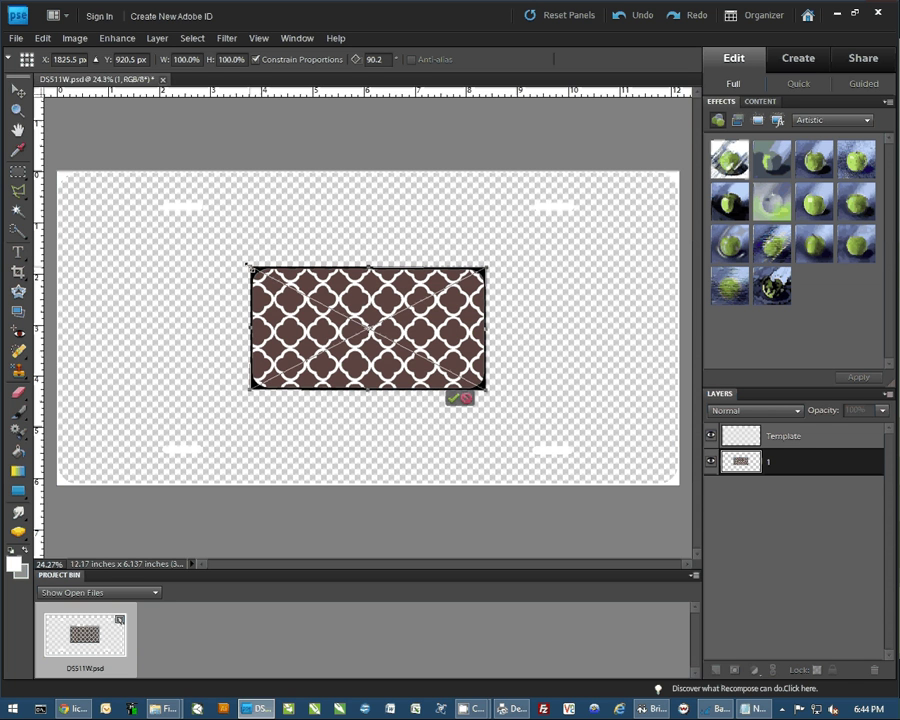
pyautogui.moveTo(247, 265); pyautogui.dragTo(198, 238)
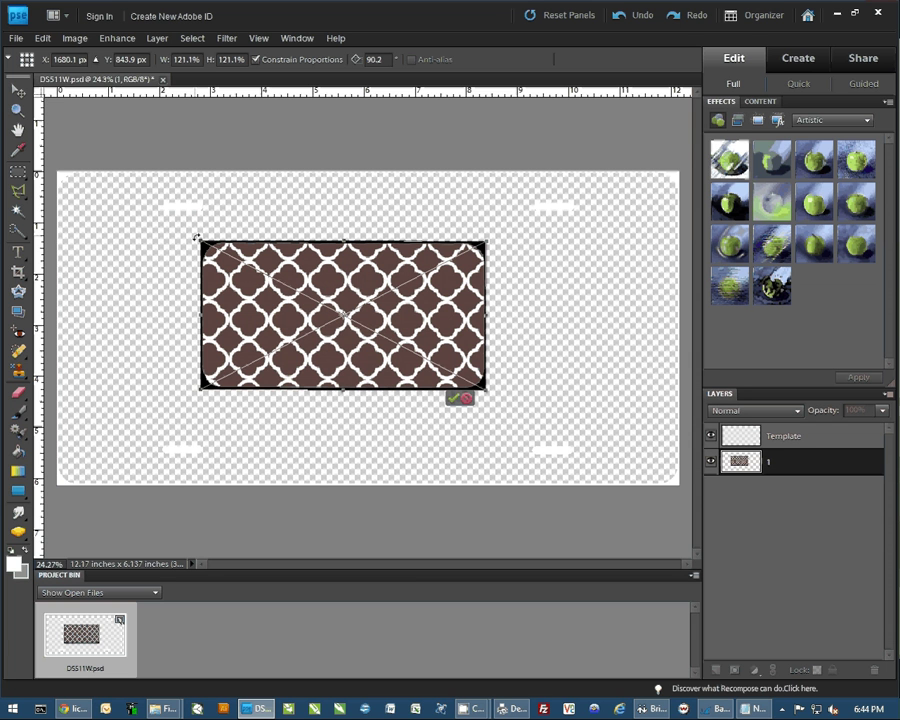
pyautogui.moveTo(199, 239); pyautogui.dragTo(54, 165)
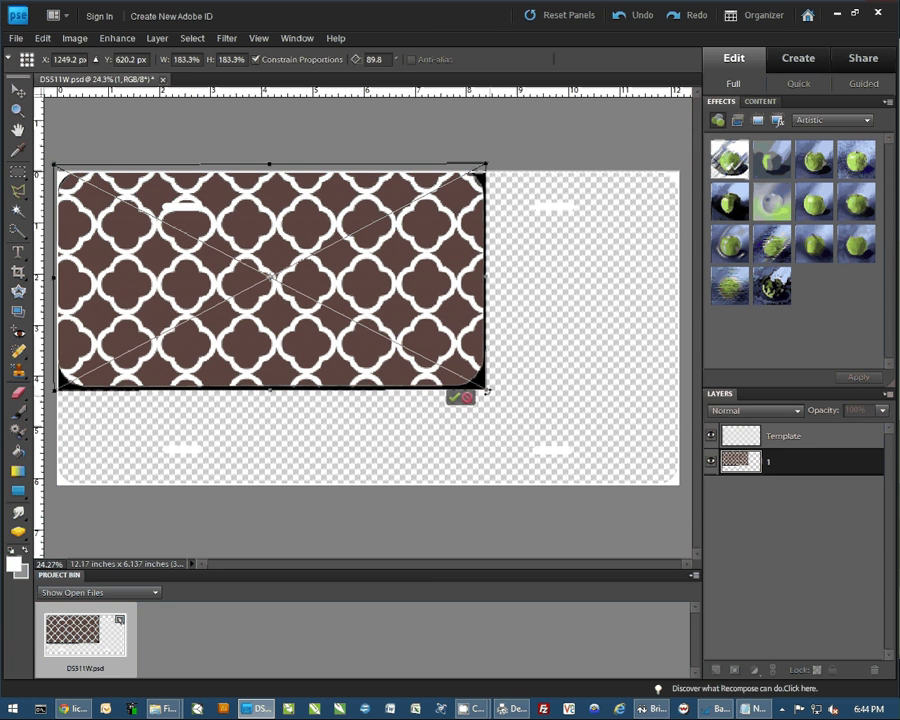
pyautogui.moveTo(487, 393); pyautogui.dragTo(683, 505)
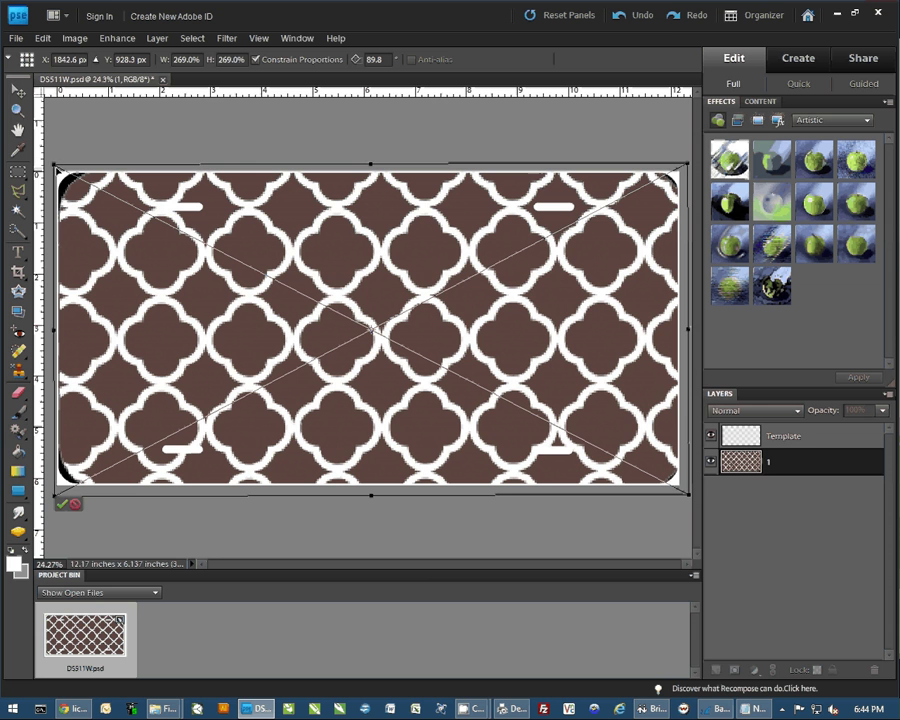
pyautogui.moveTo(55, 167); pyautogui.dragTo(46, 161)
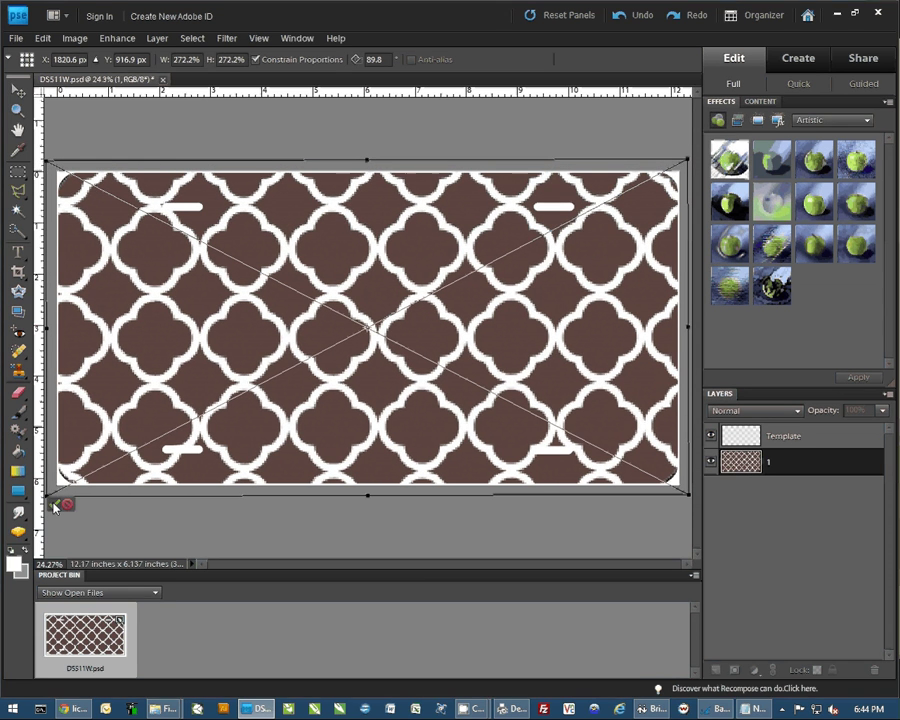
pyautogui.click(55, 504)
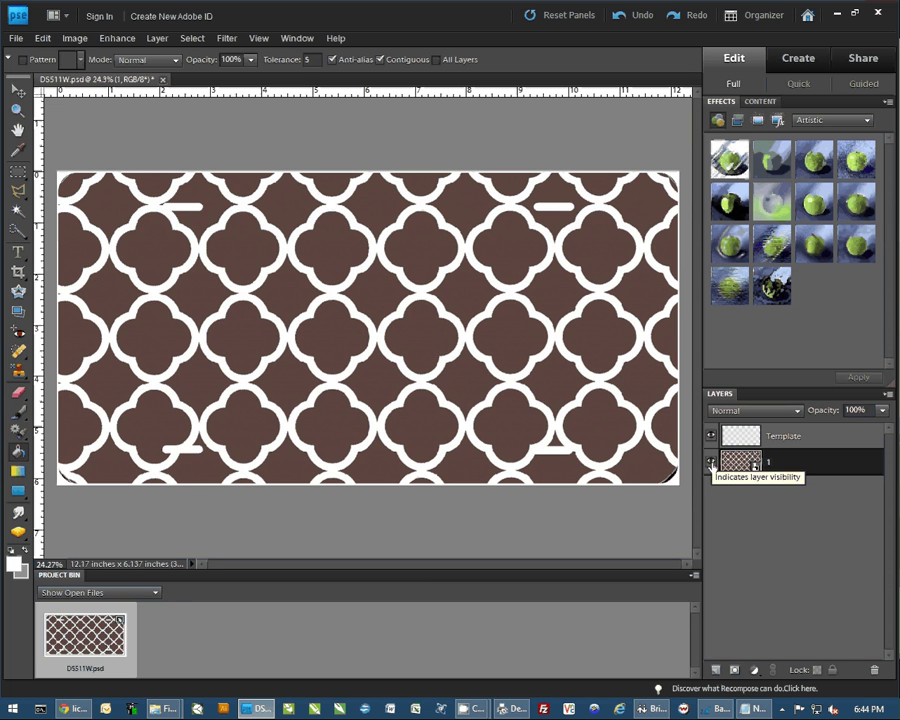
pyautogui.click(711, 463)
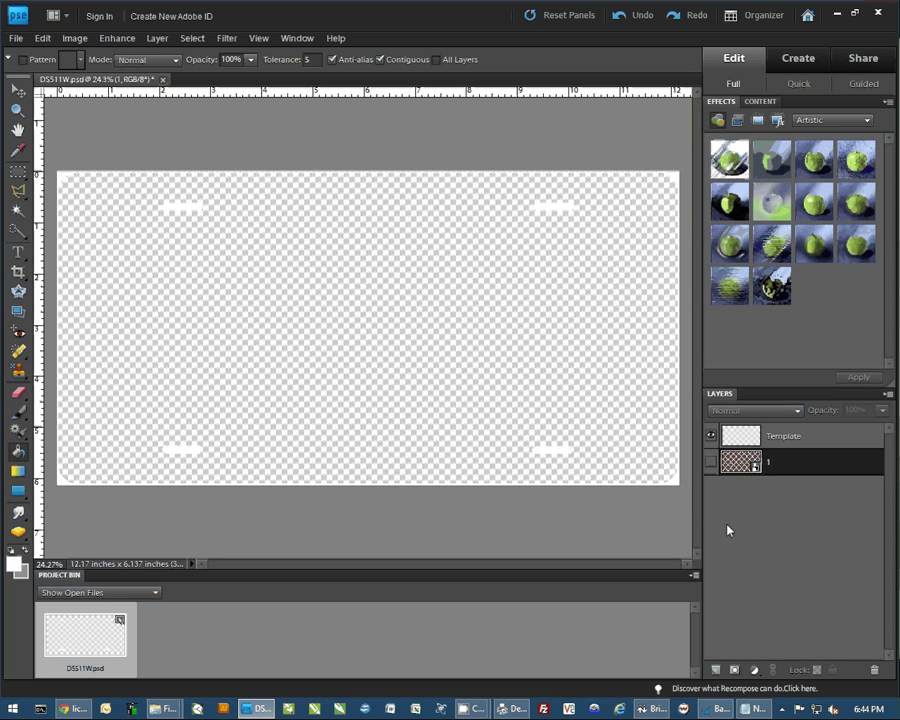
pyautogui.click(711, 463)
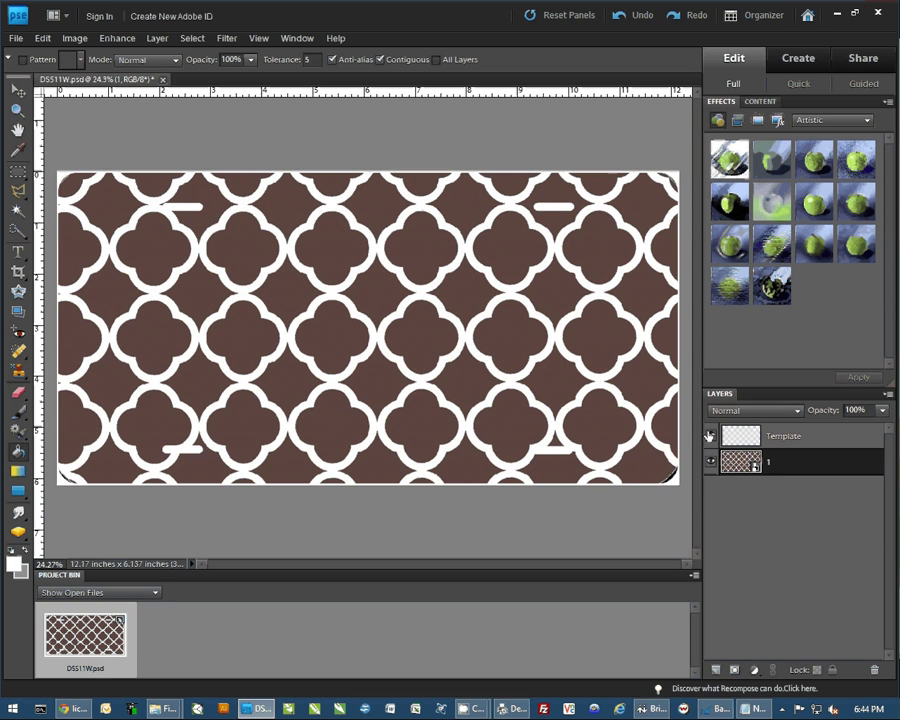
pyautogui.click(711, 436)
pyautogui.click(711, 436)
pyautogui.moveTo(768, 441); pyautogui.dragTo(799, 520)
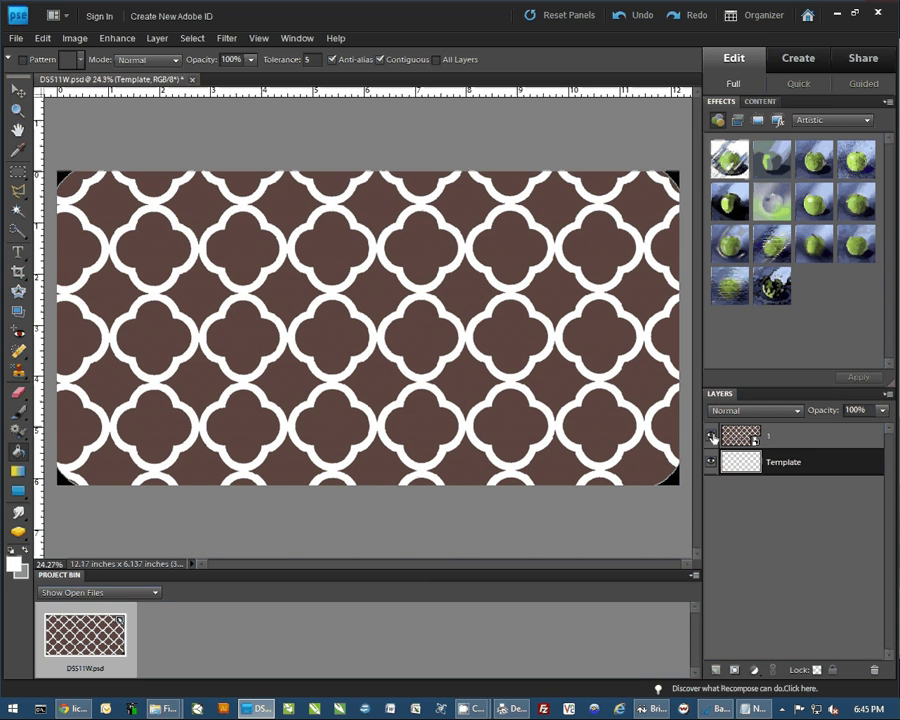
pyautogui.click(711, 436)
pyautogui.click(709, 434)
pyautogui.moveTo(790, 437); pyautogui.dragTo(789, 500)
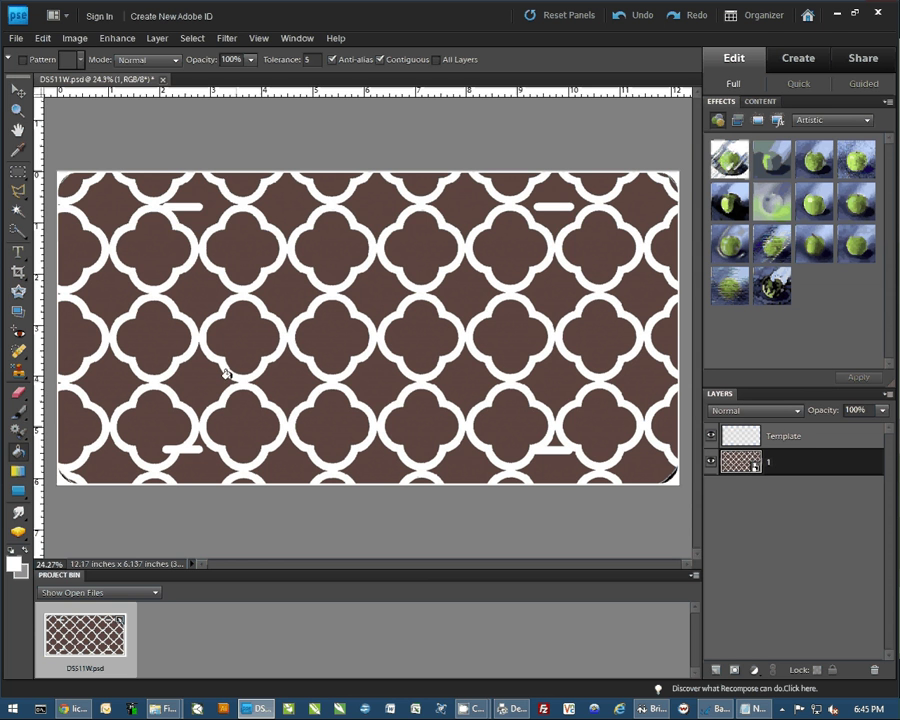
pyautogui.click(15, 38)
pyautogui.click(40, 324)
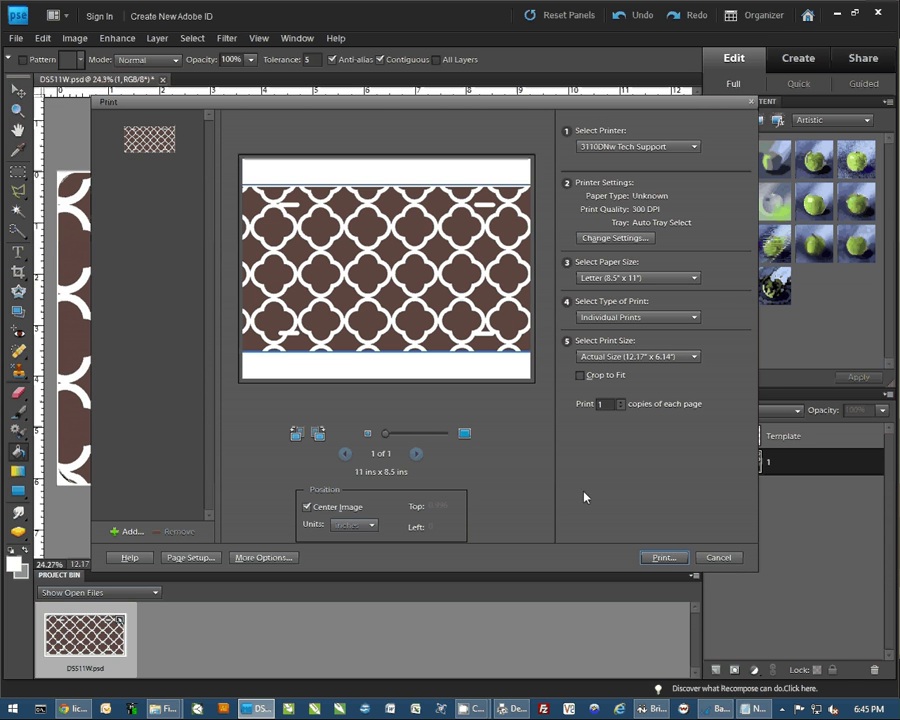
pyautogui.click(727, 560)
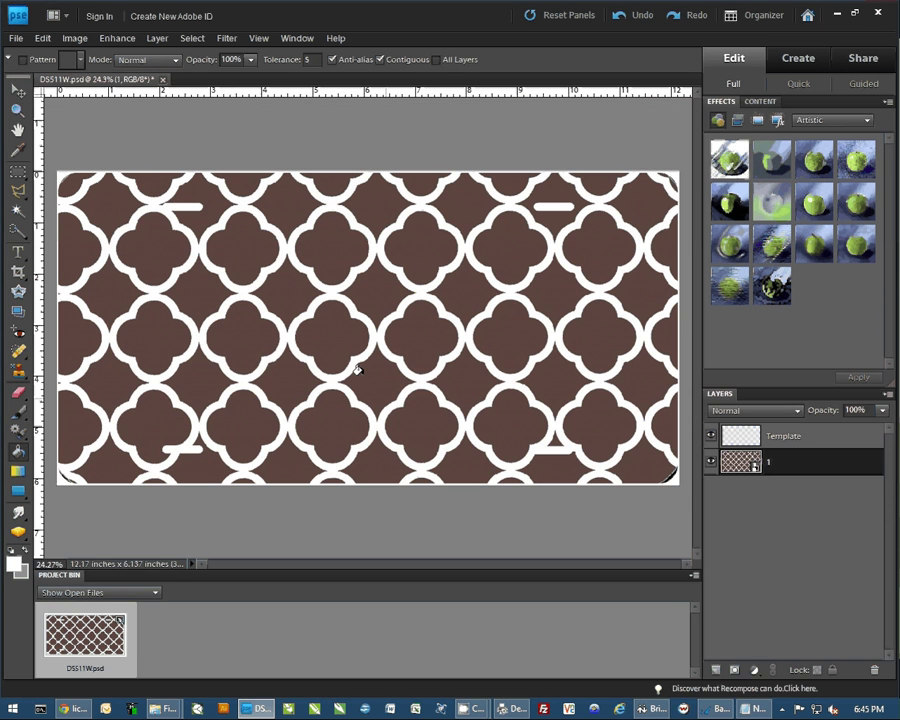